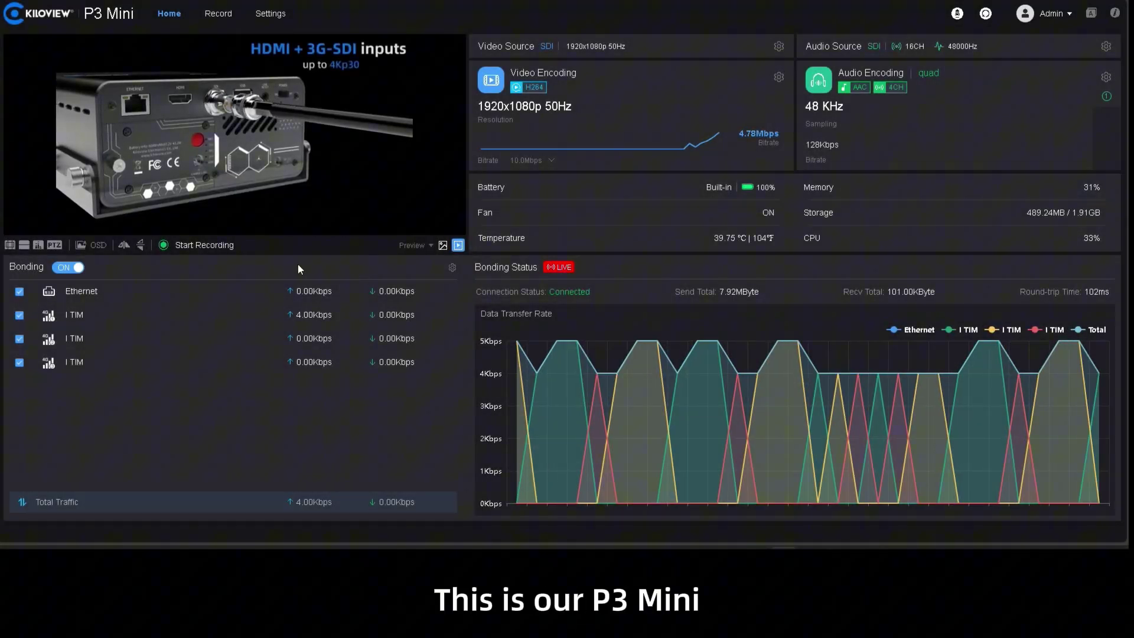
# - Show the KiloLink Server Pro device list with the P3-MINI-DEMO unit online
pyautogui.click(451, 267)
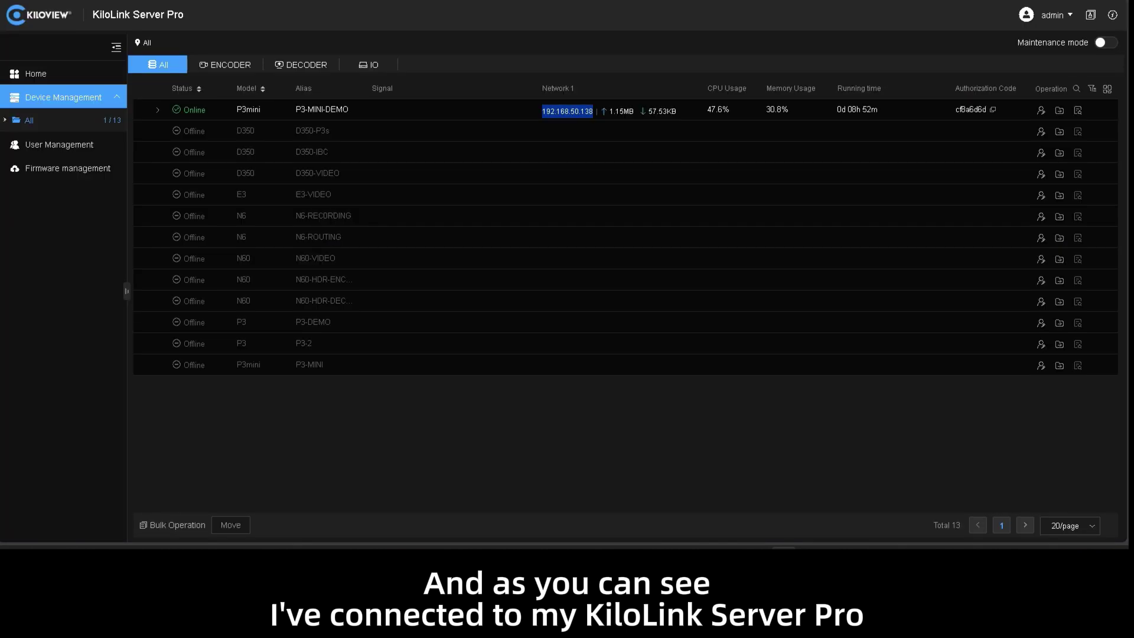
pyautogui.hotkey('ctrl', 'l')
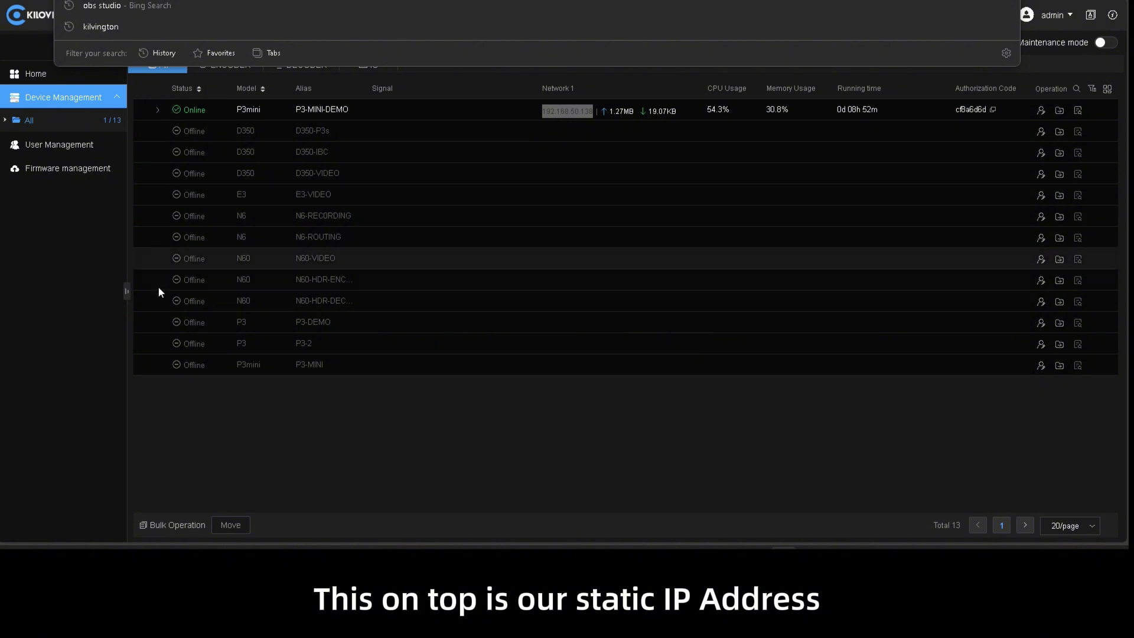
pyautogui.click(283, 442)
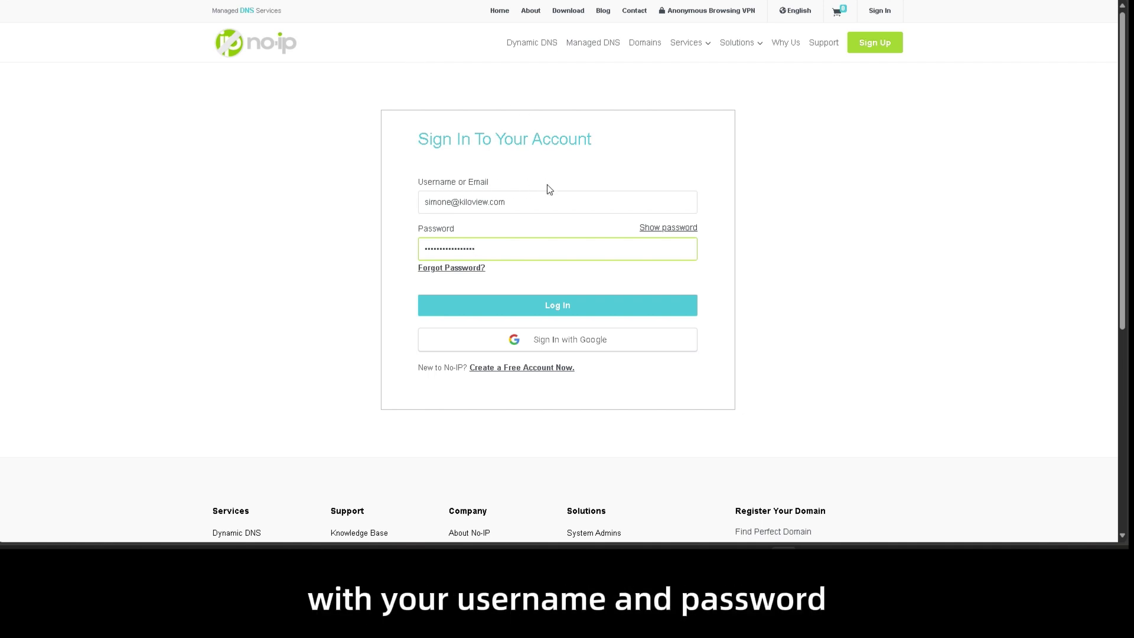
# - Log in to No-IP with the entered account e-mail and password
pyautogui.click(559, 306)
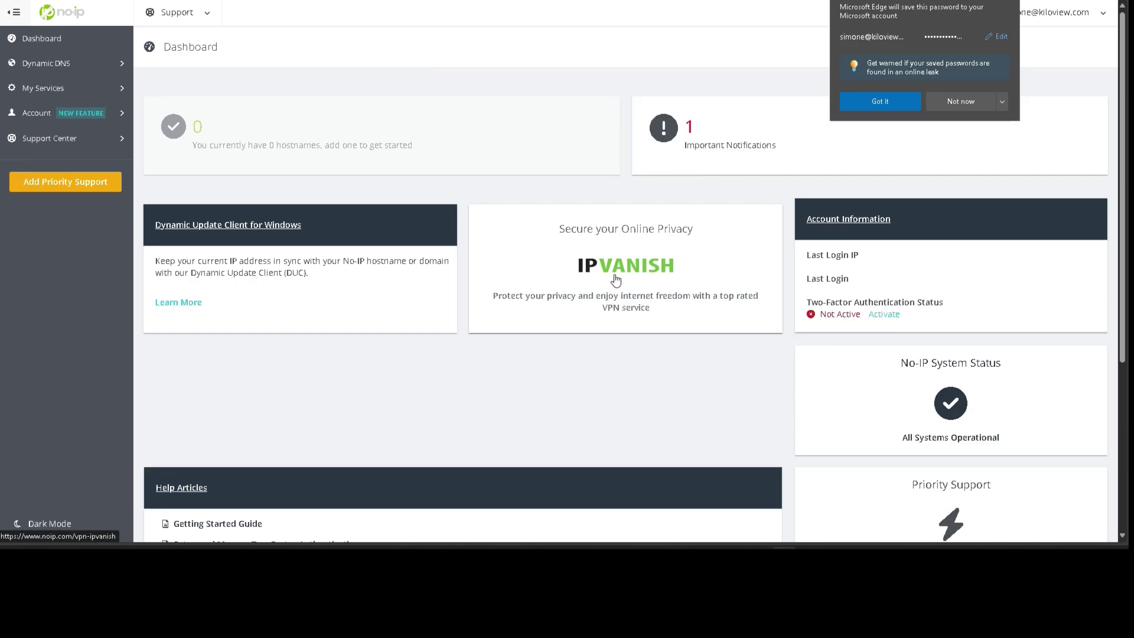
# - Decline saving the password, open No-IP Hostnames under Dynamic DNS, and begin Create Hostname
pyautogui.click(961, 101)
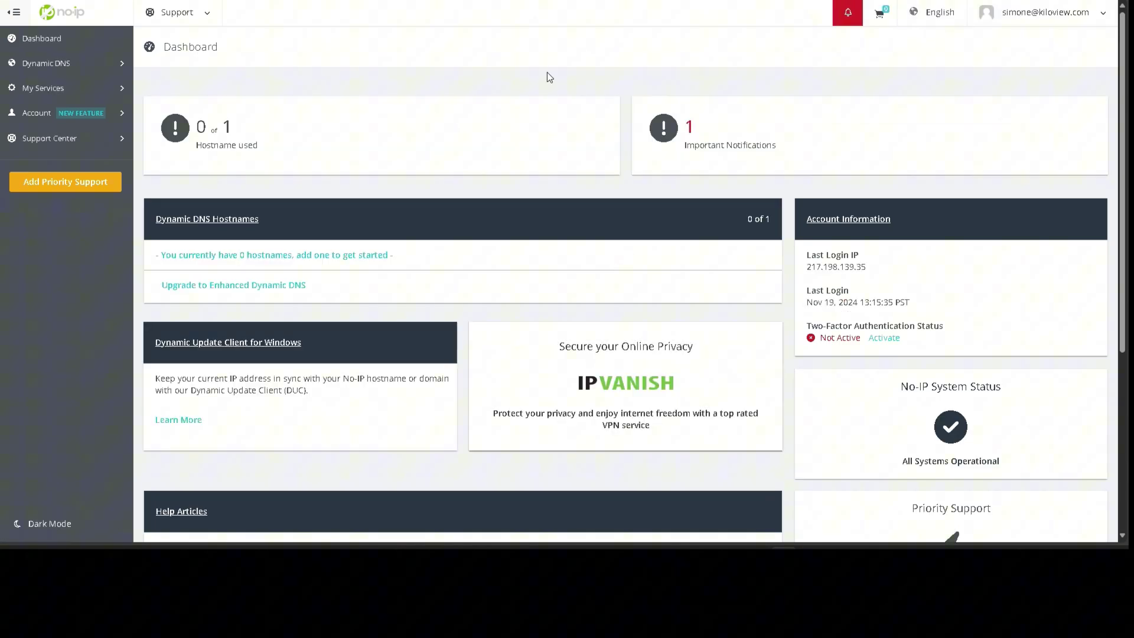
pyautogui.click(69, 65)
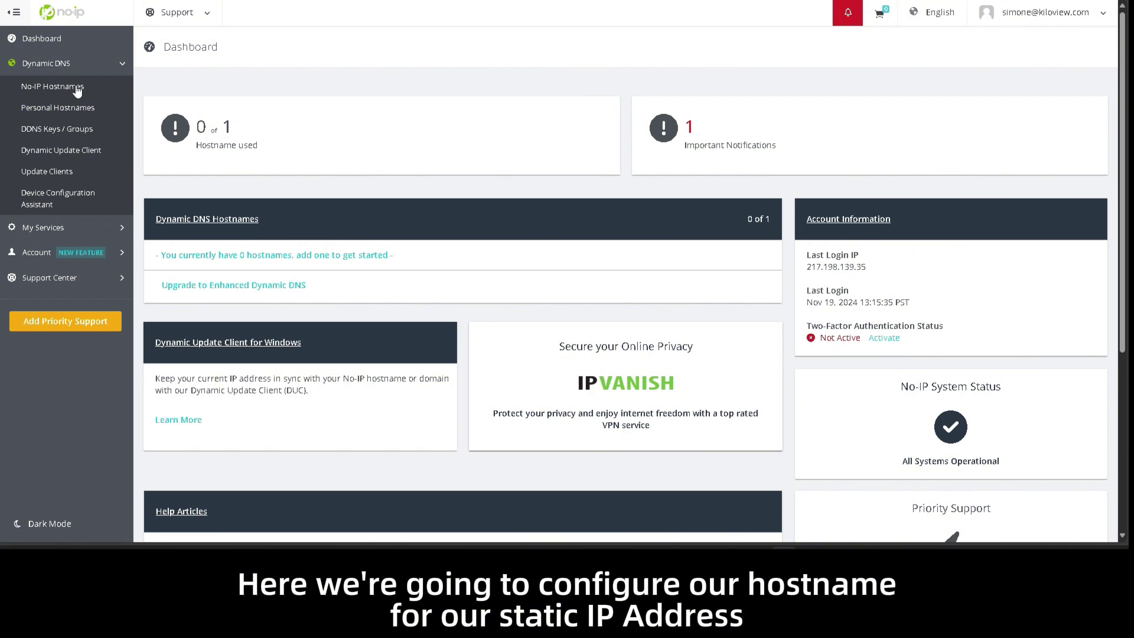
pyautogui.click(77, 88)
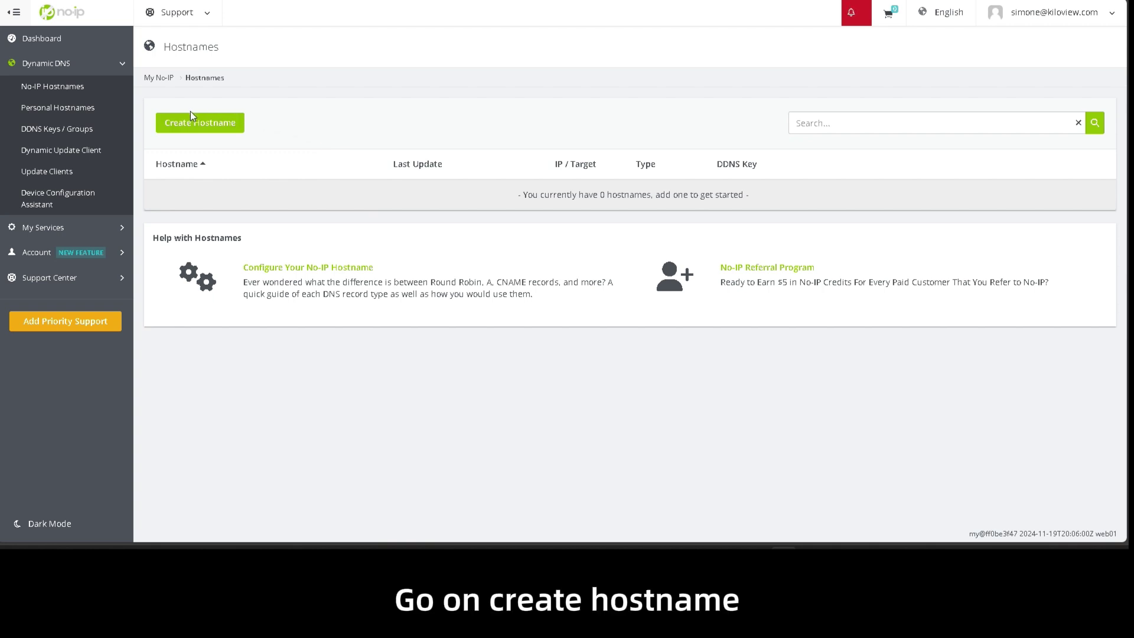
pyautogui.click(225, 125)
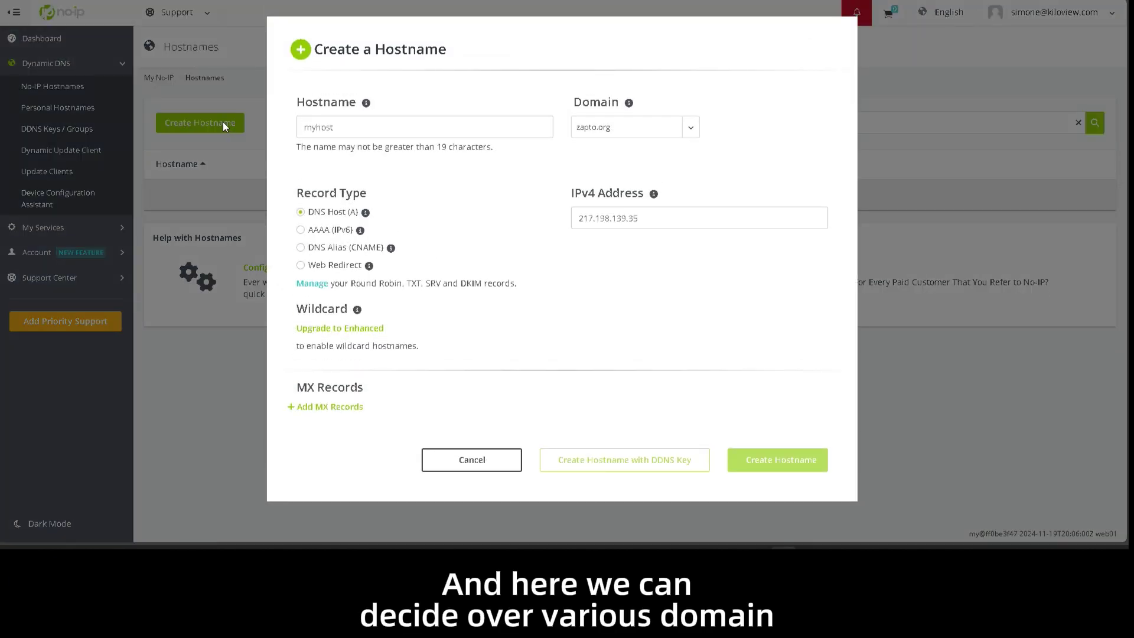
# - Enter hostname kilolinkserverpro on domain ddns.net with IPv4 address 80.211.121.19
pyautogui.click(641, 138)
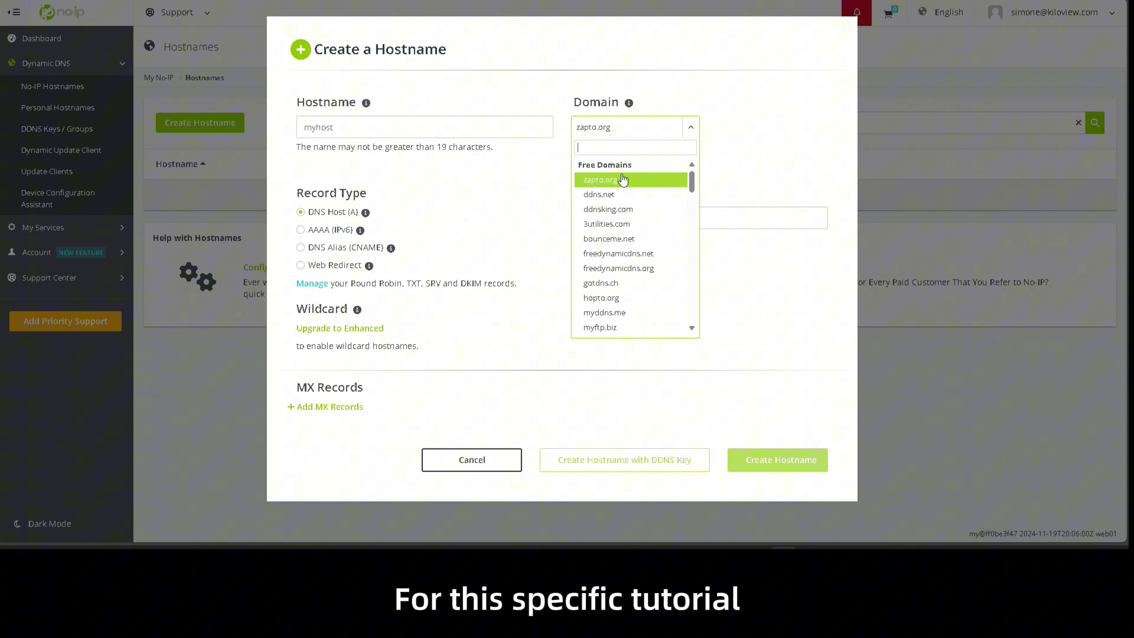
pyautogui.click(621, 196)
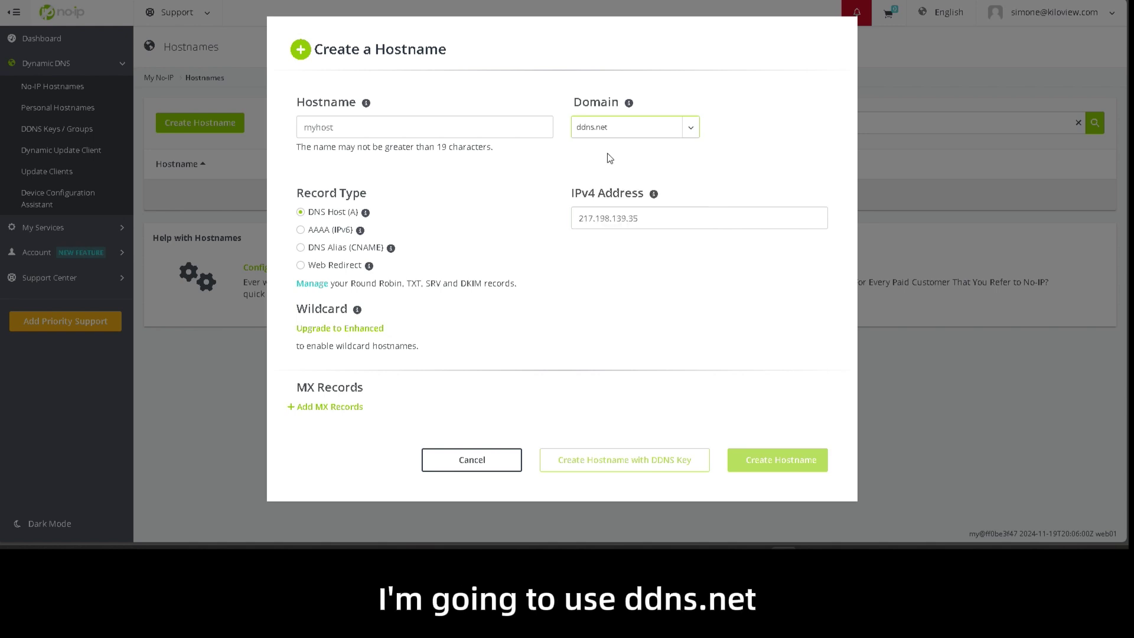
pyautogui.click(399, 127)
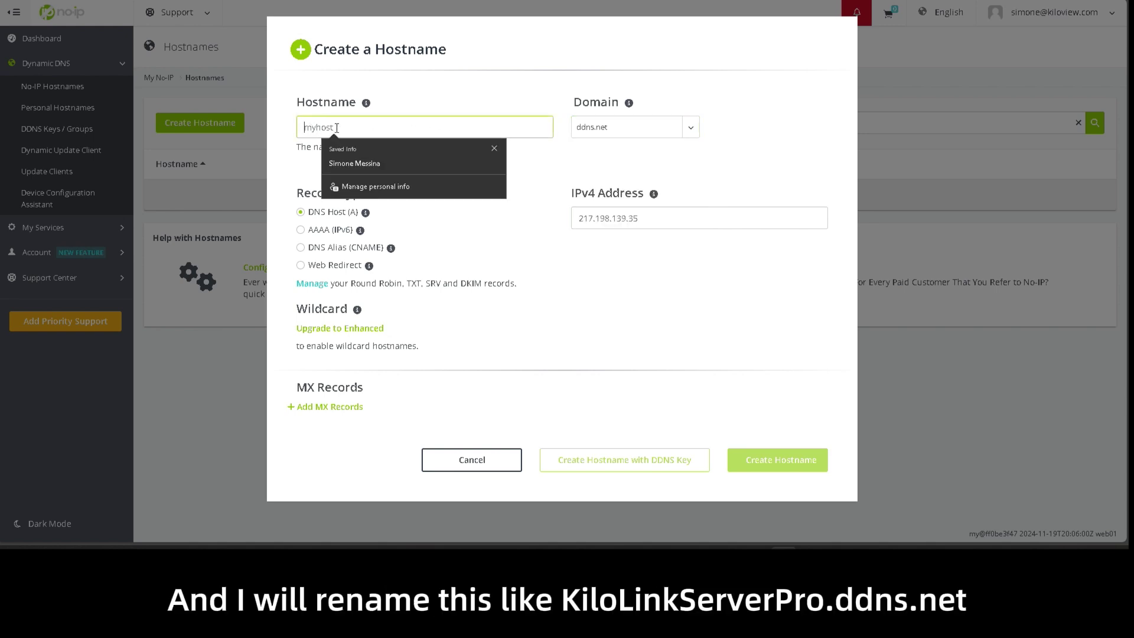
pyautogui.click(434, 99)
pyautogui.click(374, 126)
pyautogui.write('kilolinkser')
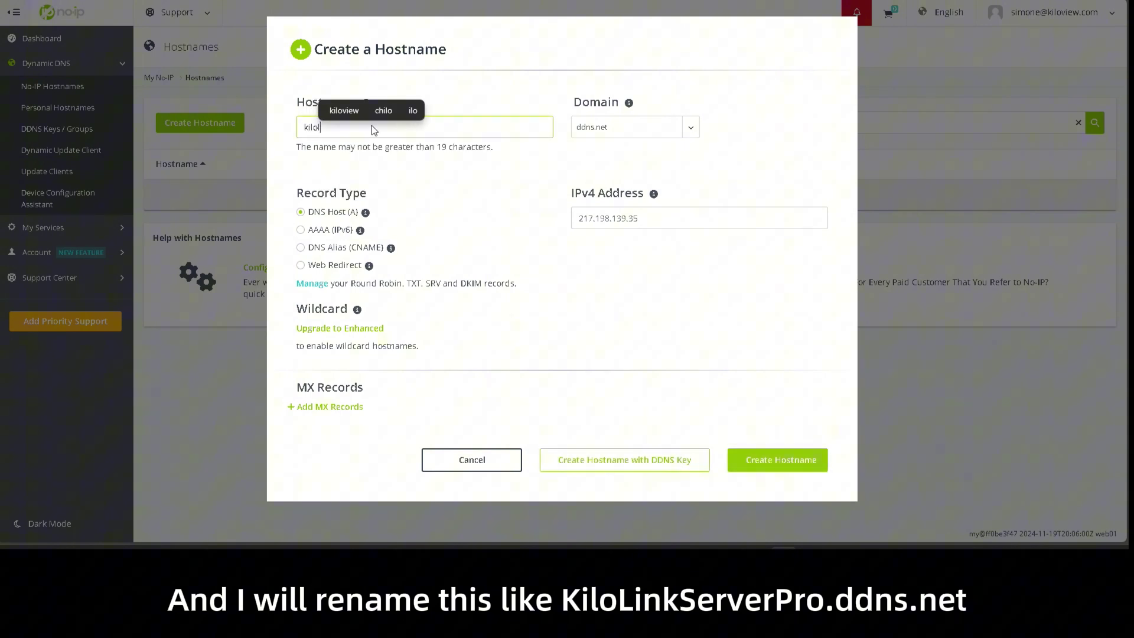
pyautogui.write('verpro')
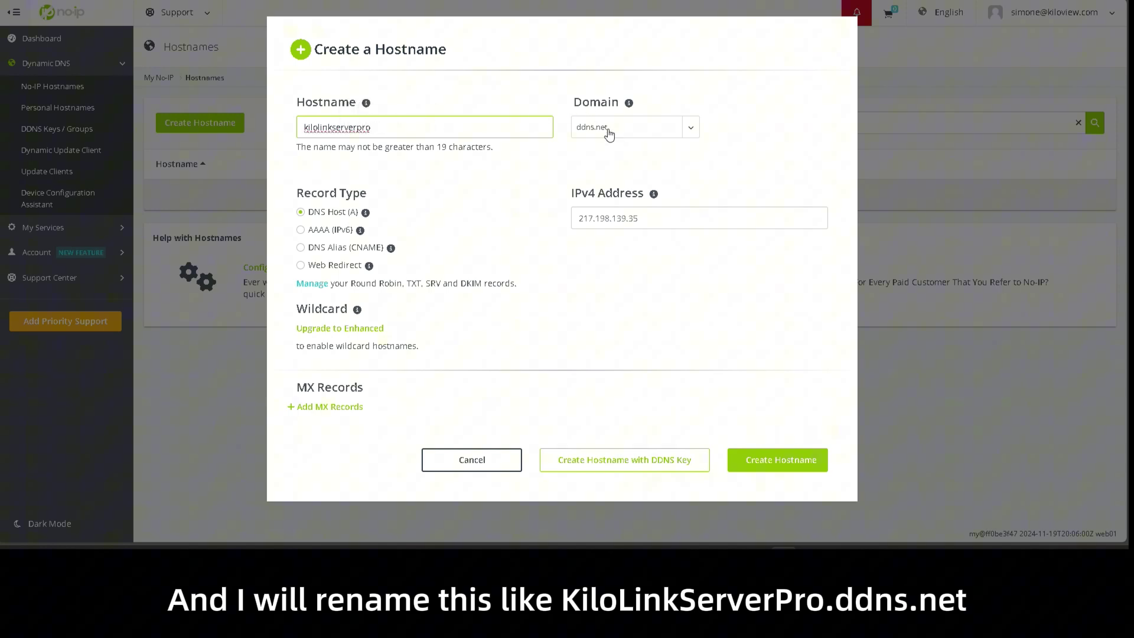
pyautogui.click(607, 219)
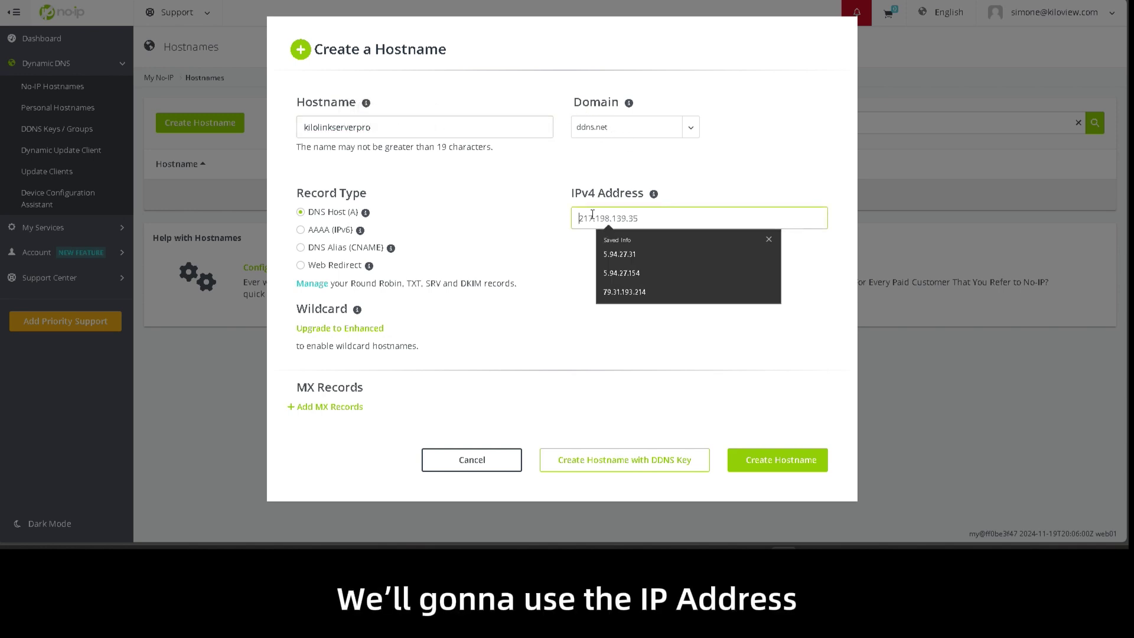
pyautogui.write('80.211')
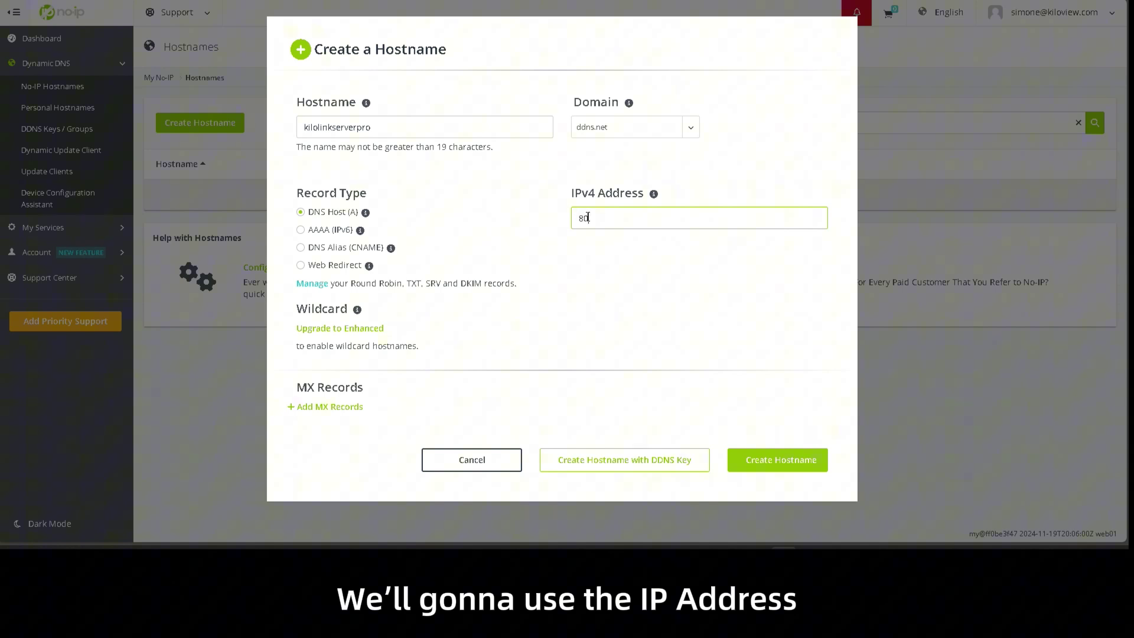
pyautogui.write('.121.19')
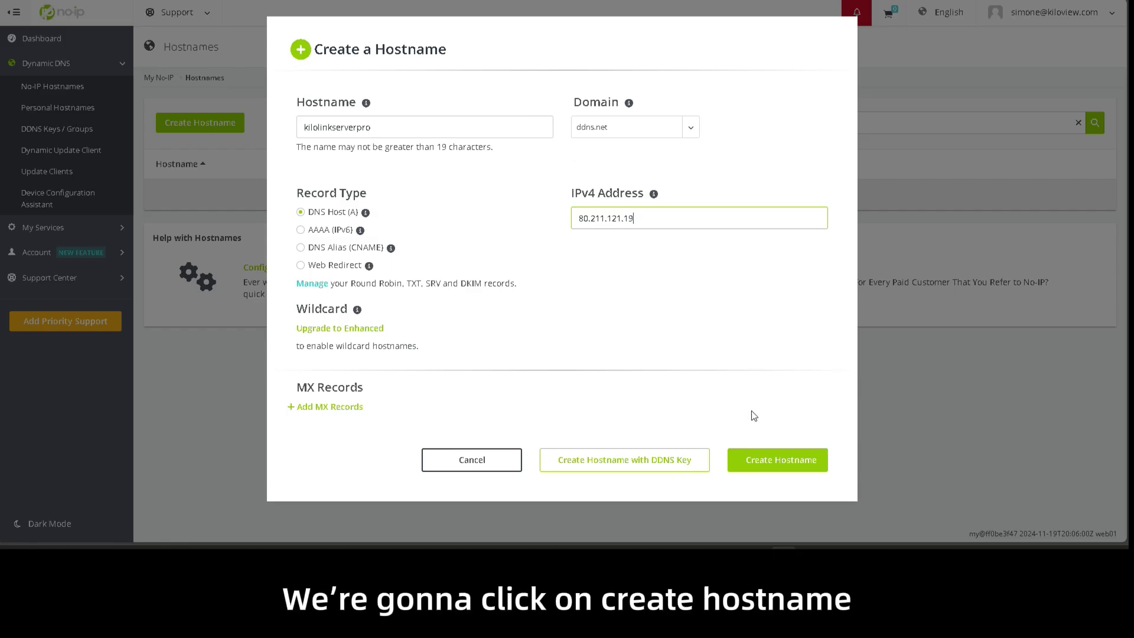
# - Create the hostname kilolinkserverpro.ddns.net and copy its name to the clipboard
pyautogui.click(776, 466)
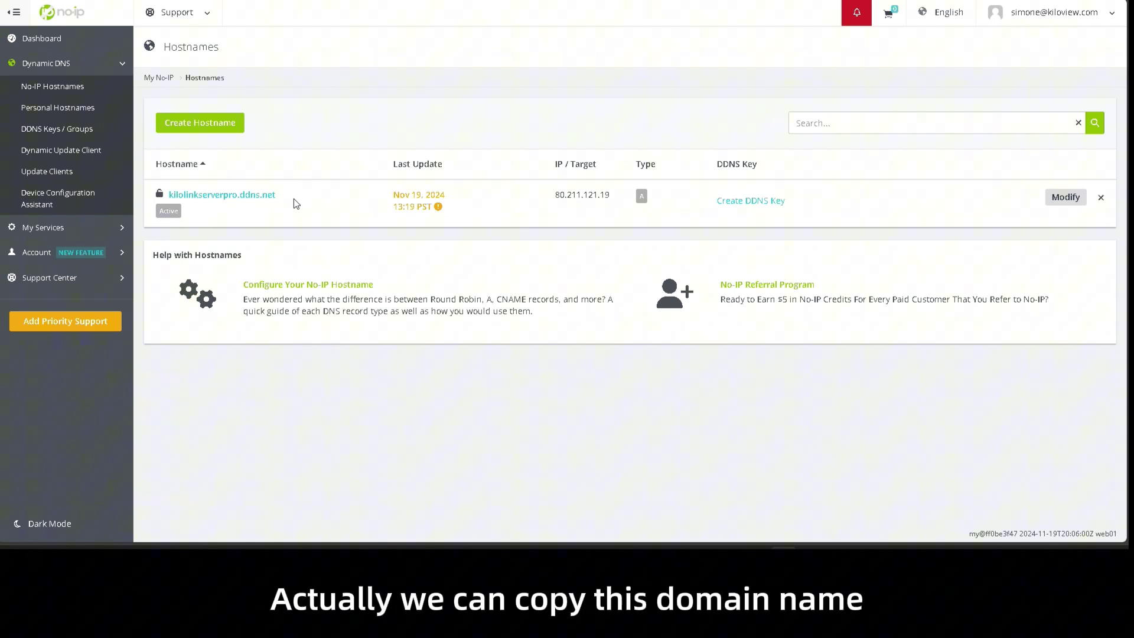
pyautogui.moveTo(289, 198); pyautogui.dragTo(168, 194)
pyautogui.hotkey('ctrl', 'c')
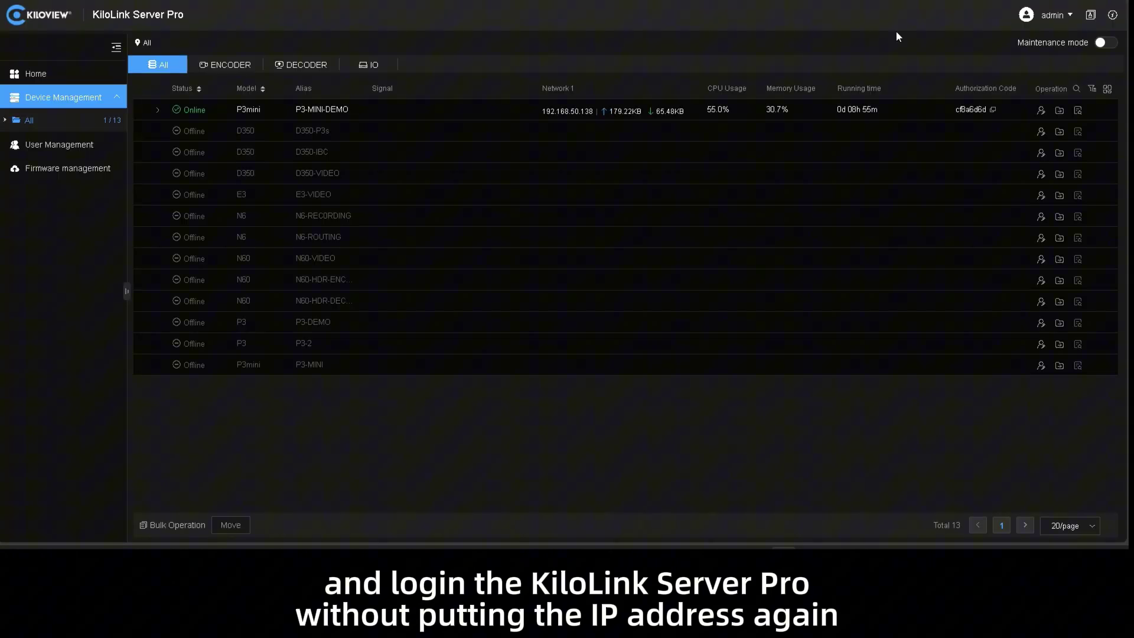
# - Log out of KiloLink Server Pro and reload it at kilolinkserverpro.ddns.net
pyautogui.click(1061, 16)
pyautogui.click(1034, 111)
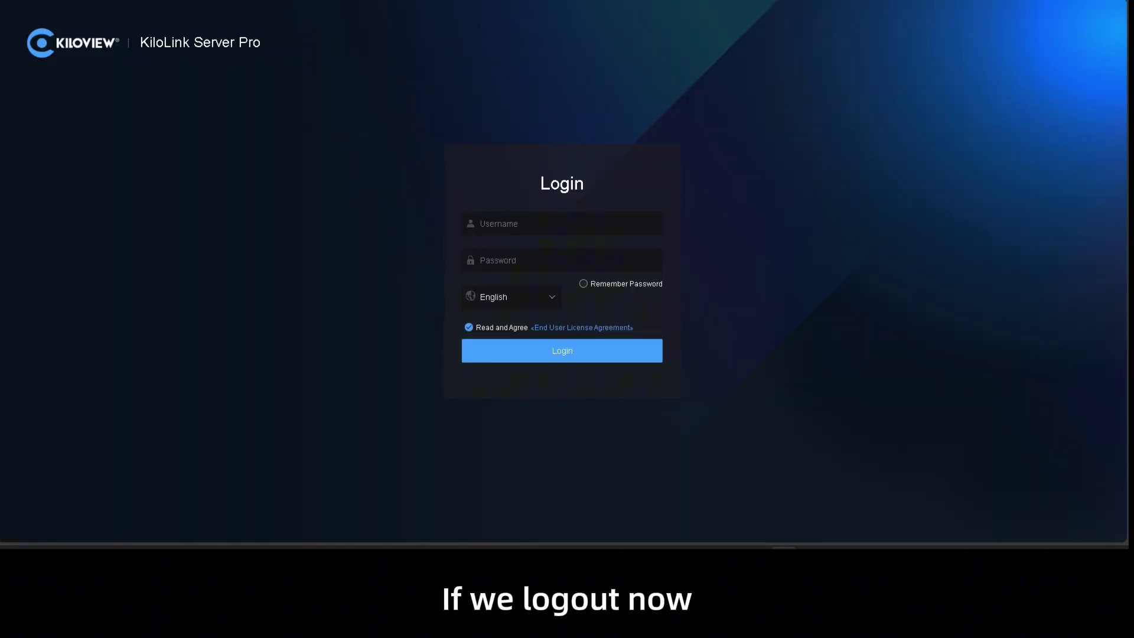
pyautogui.hotkey('ctrl', 'l')
pyautogui.hotkey('ctrl', 'v')
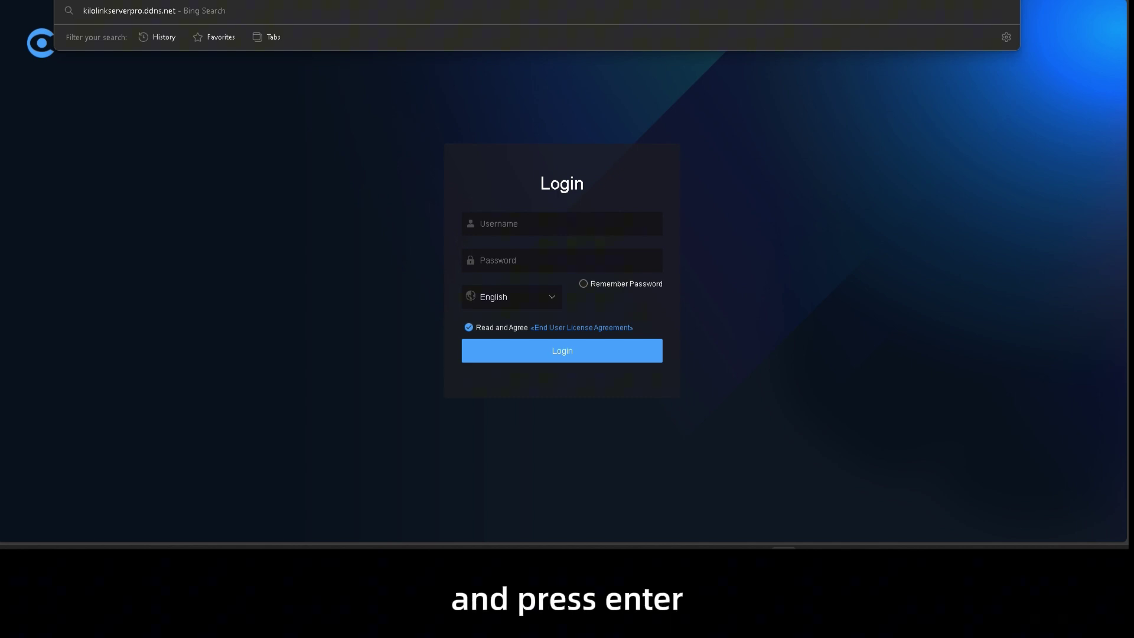
pyautogui.press('Return')
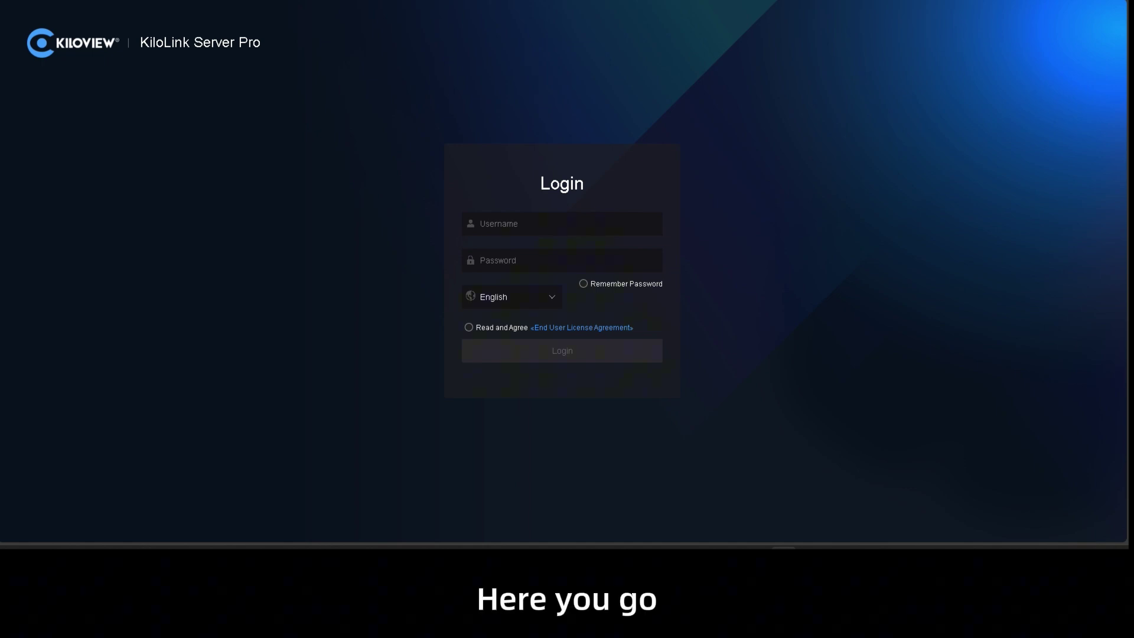
# - Sign in with the admin credentials, accepting the EULA, and open Device Management > All
pyautogui.click(518, 223)
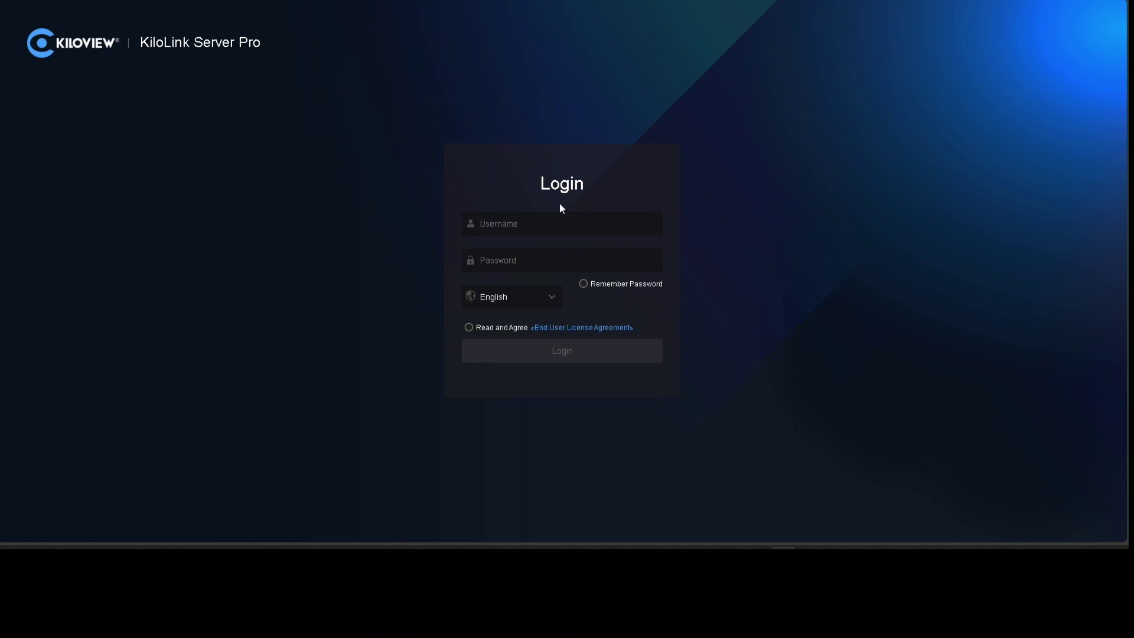
pyautogui.write('admin')
pyautogui.press('Tab')
pyautogui.write('admin123')
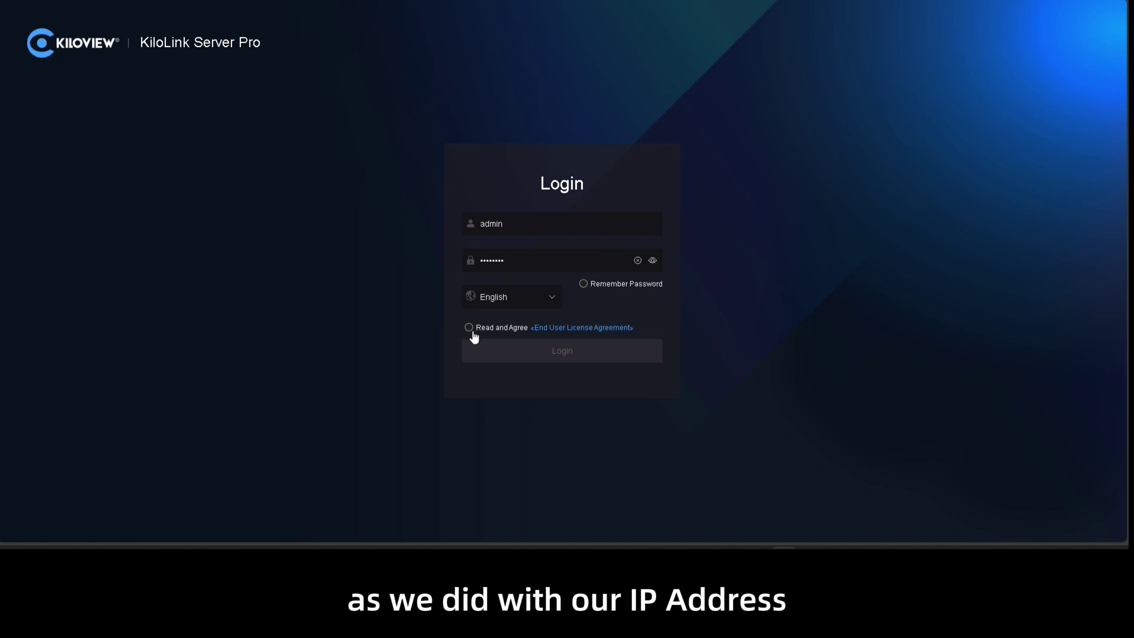
pyautogui.click(470, 328)
pyautogui.click(505, 349)
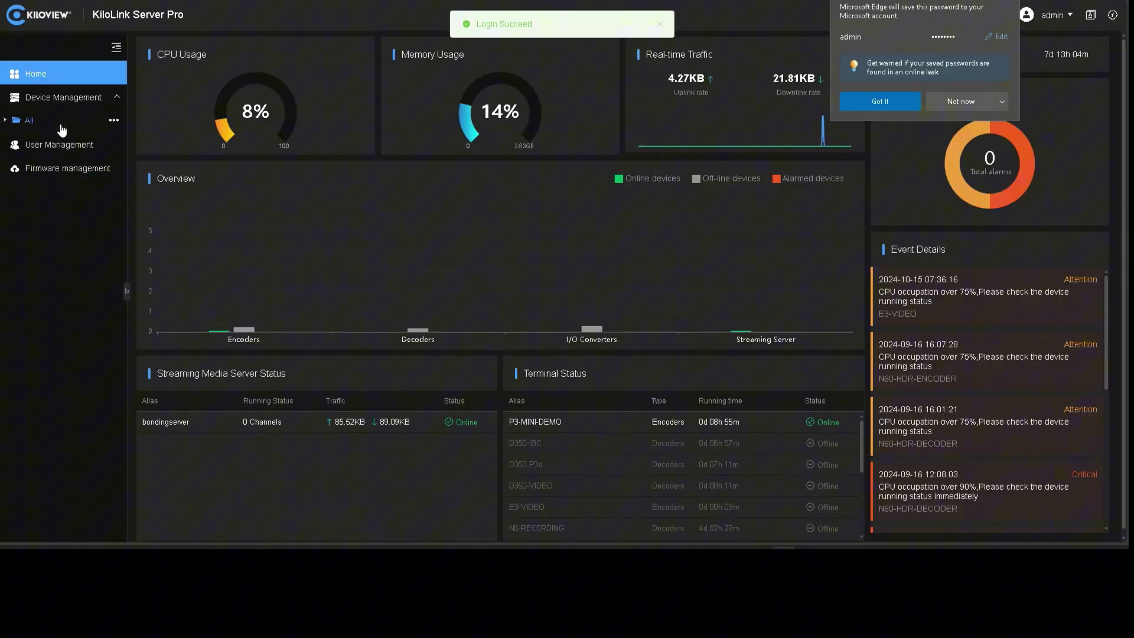
pyautogui.click(61, 125)
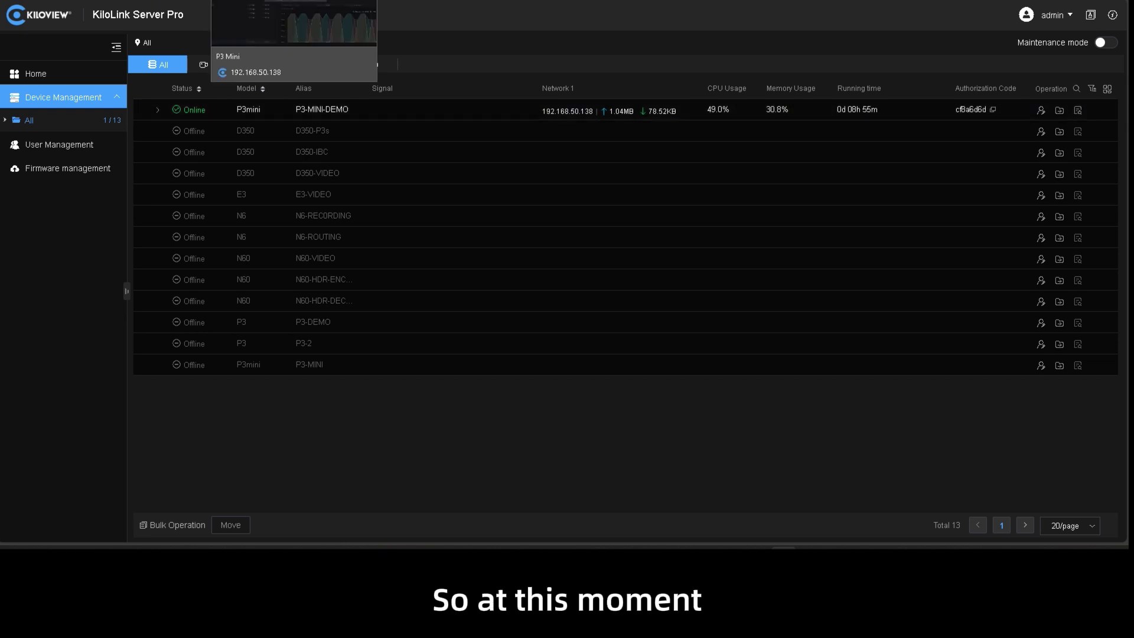
# - Turn P3 Mini bonding off and set its service address to kilolinkserverpro.ddns.net
pyautogui.click(254, 3)
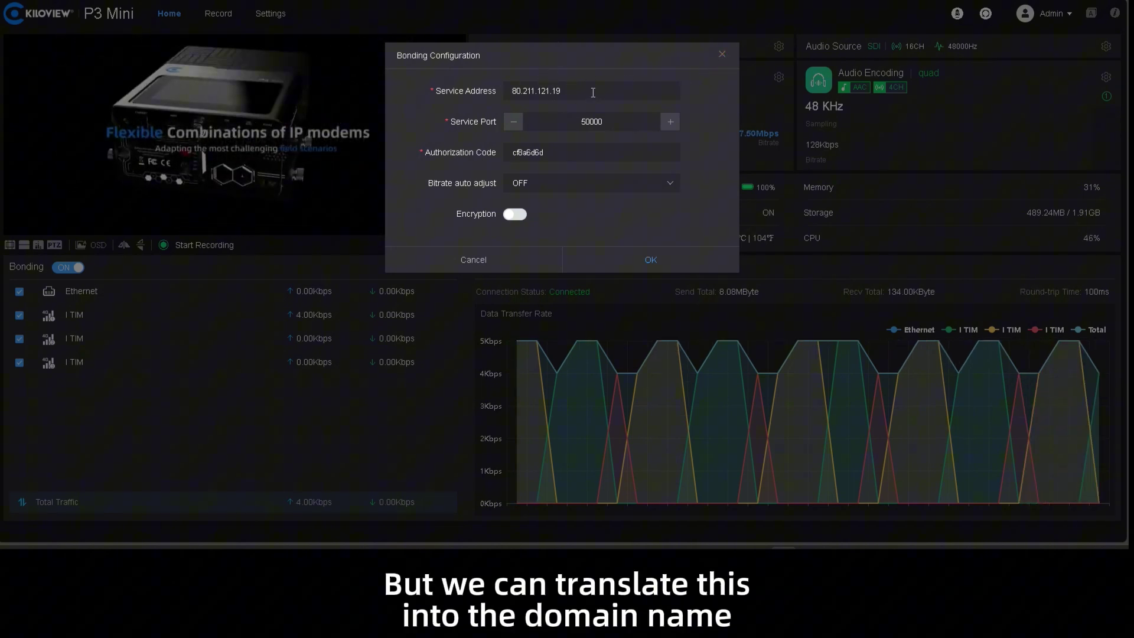
pyautogui.click(722, 56)
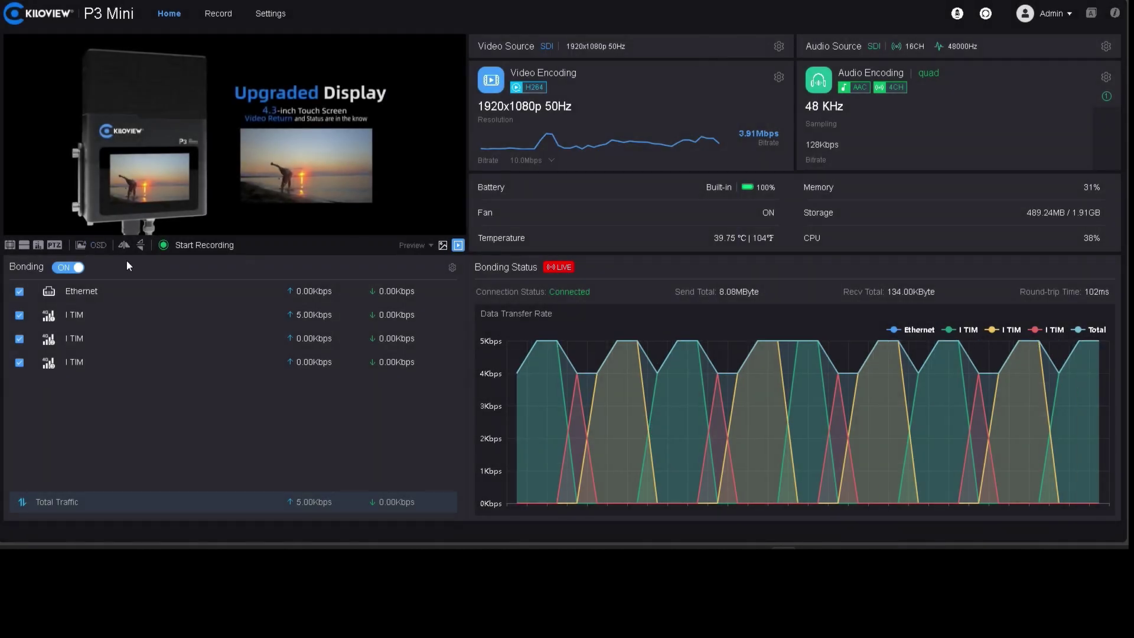
pyautogui.click(72, 269)
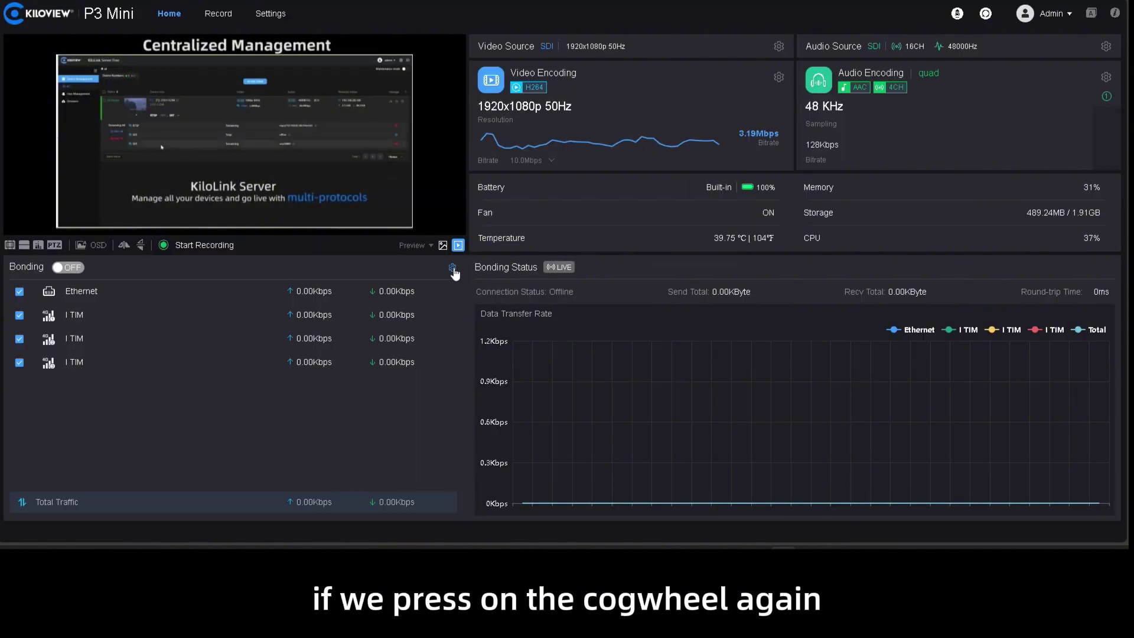
pyautogui.click(452, 269)
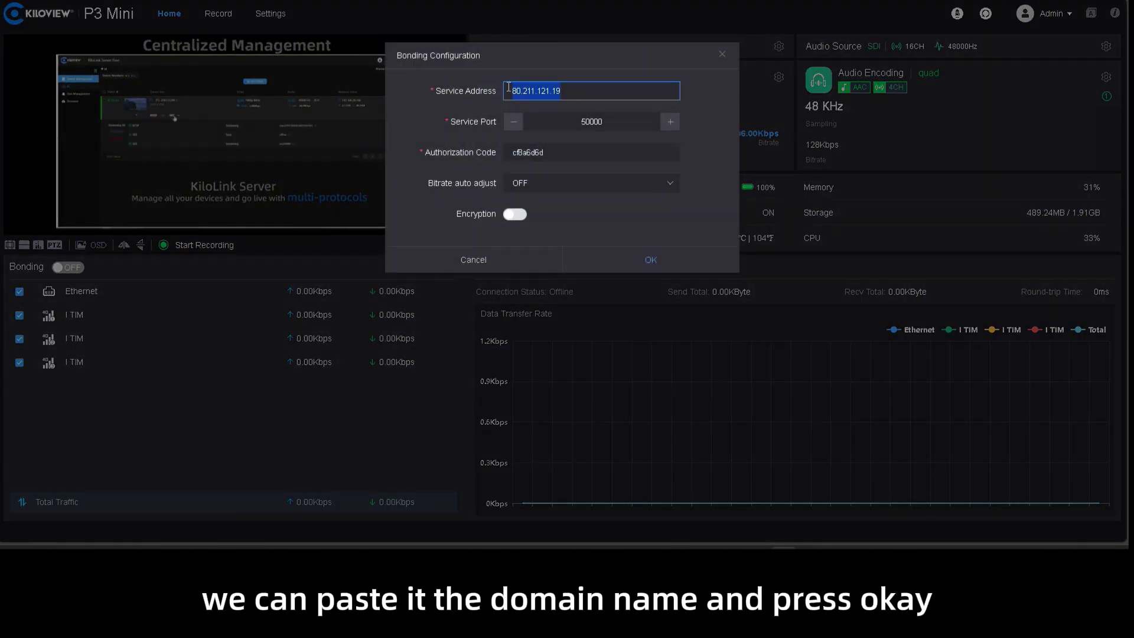
pyautogui.hotkey('ctrl', 'v')
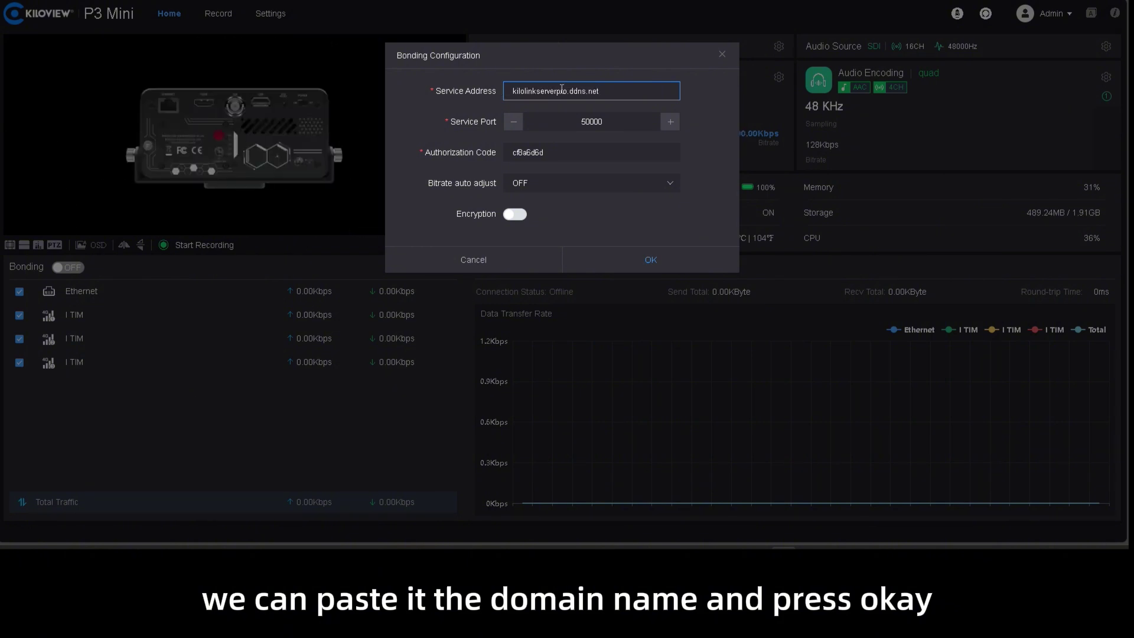
pyautogui.click(643, 267)
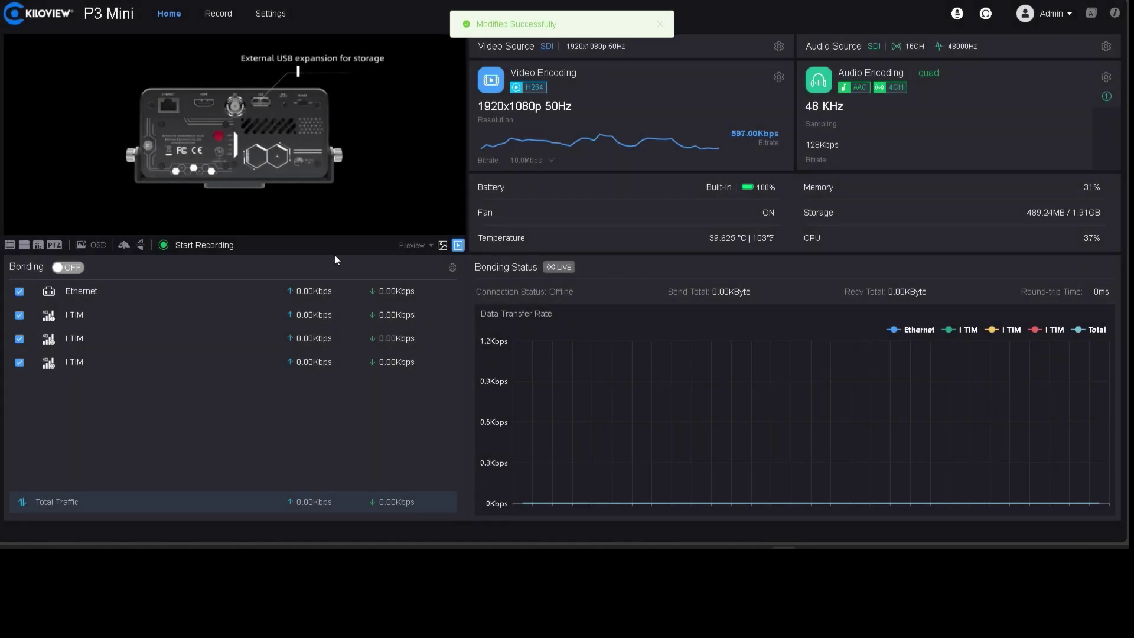
# - Turn bonding back on, then expand the P3mini device and its CH1 channel
pyautogui.click(69, 267)
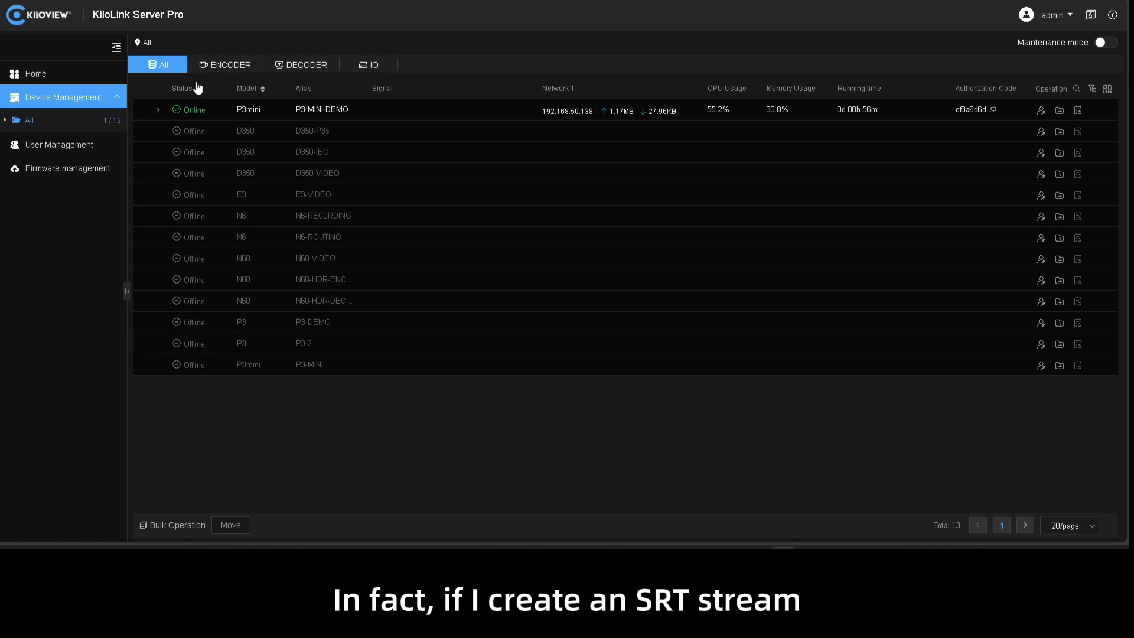
pyautogui.click(157, 110)
pyautogui.click(188, 132)
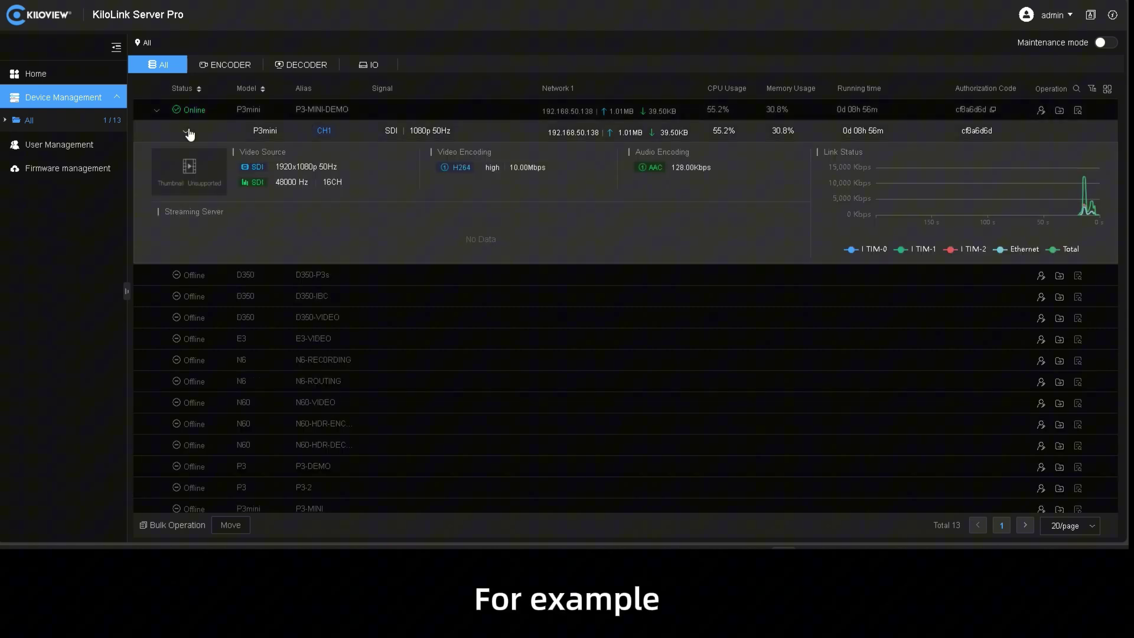
# - Add an SRT stream service named 'srt' to the P3-MINI-DEMO device
pyautogui.click(216, 164)
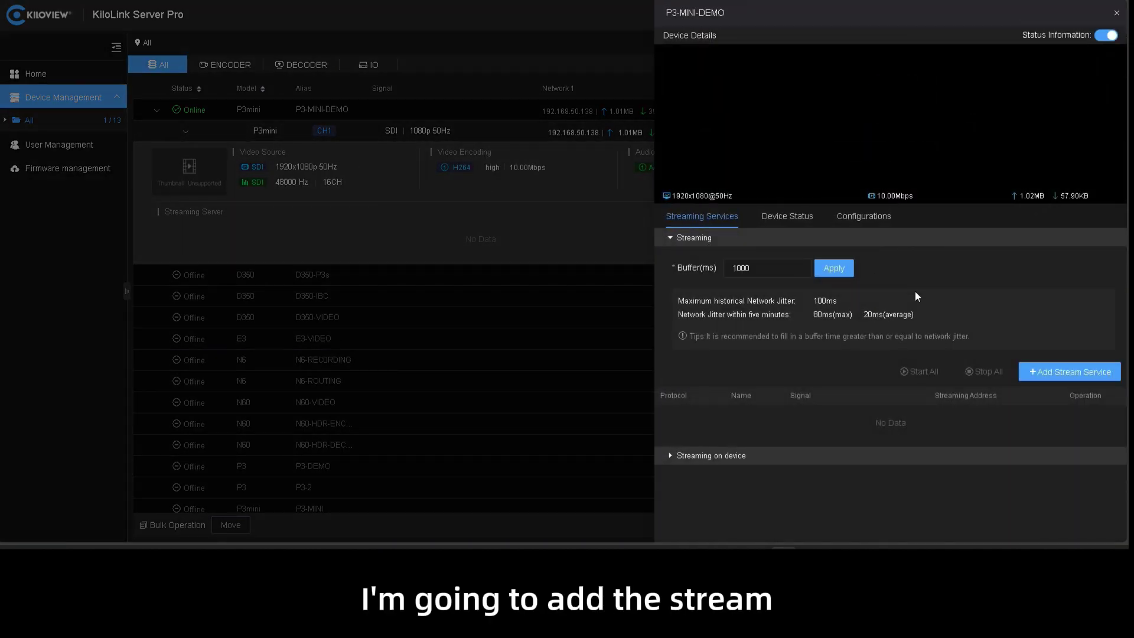
pyautogui.click(1052, 371)
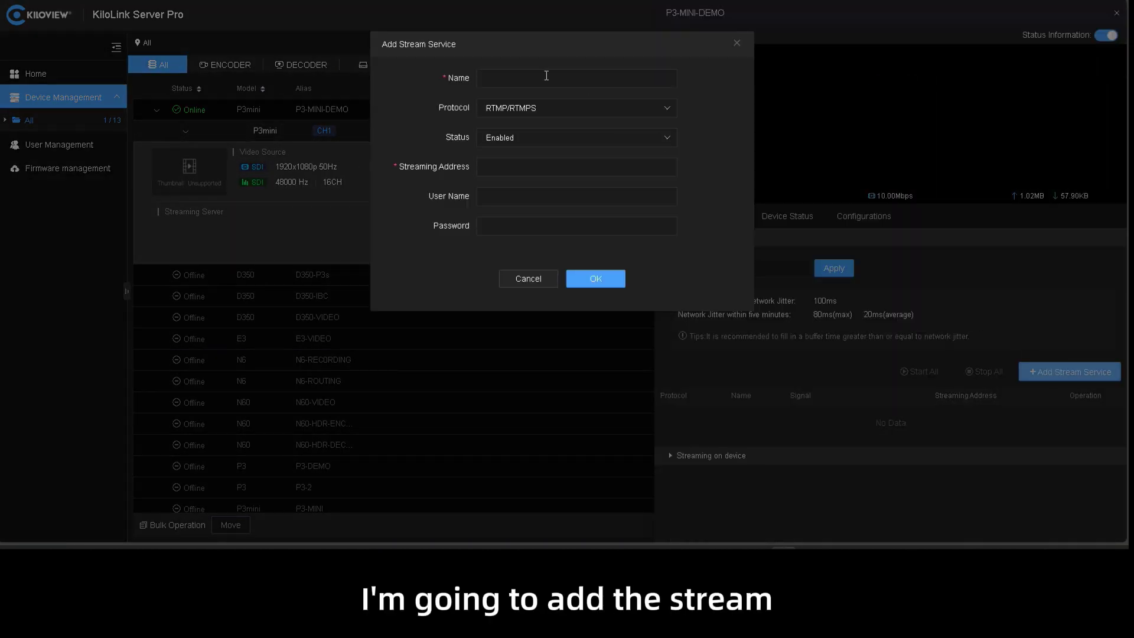
pyautogui.click(536, 113)
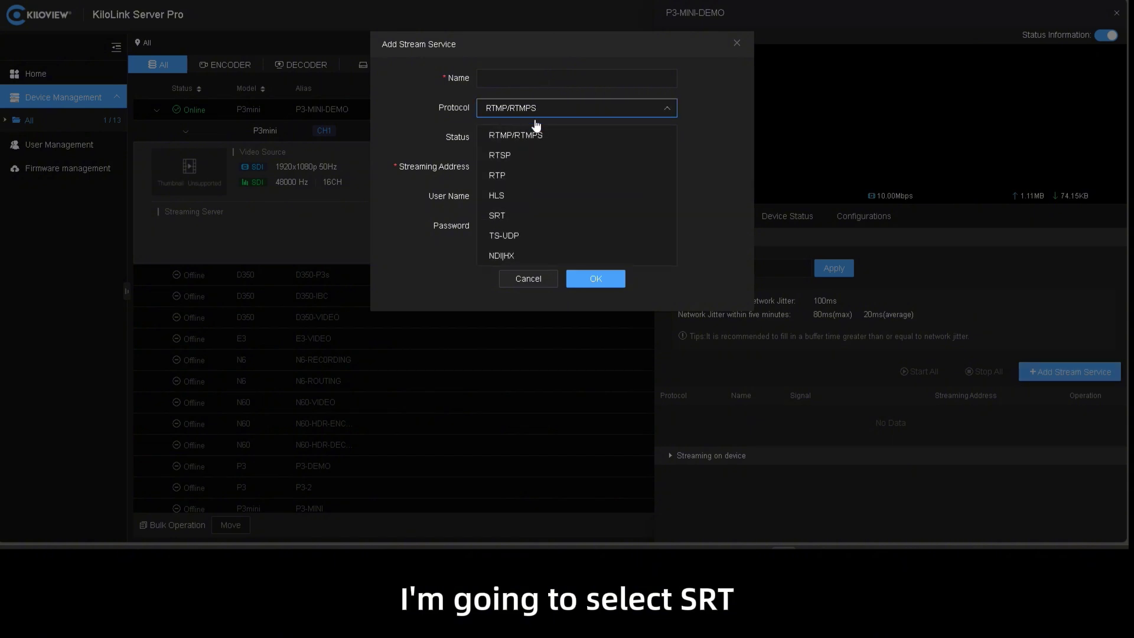
pyautogui.click(548, 211)
pyautogui.click(520, 77)
pyautogui.write('srt')
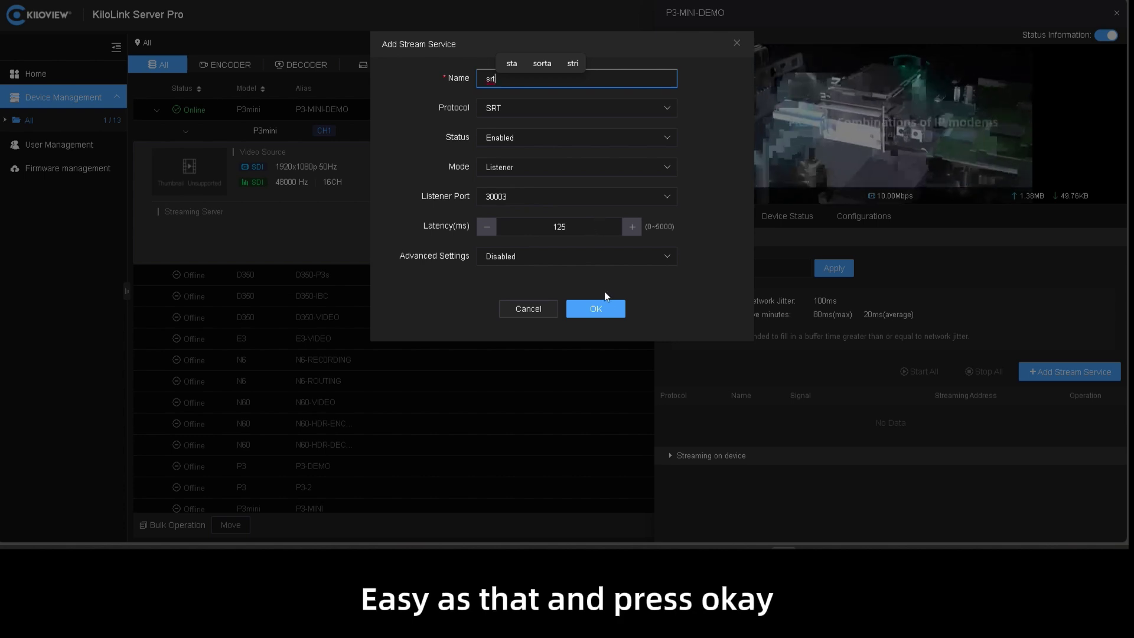
pyautogui.click(608, 309)
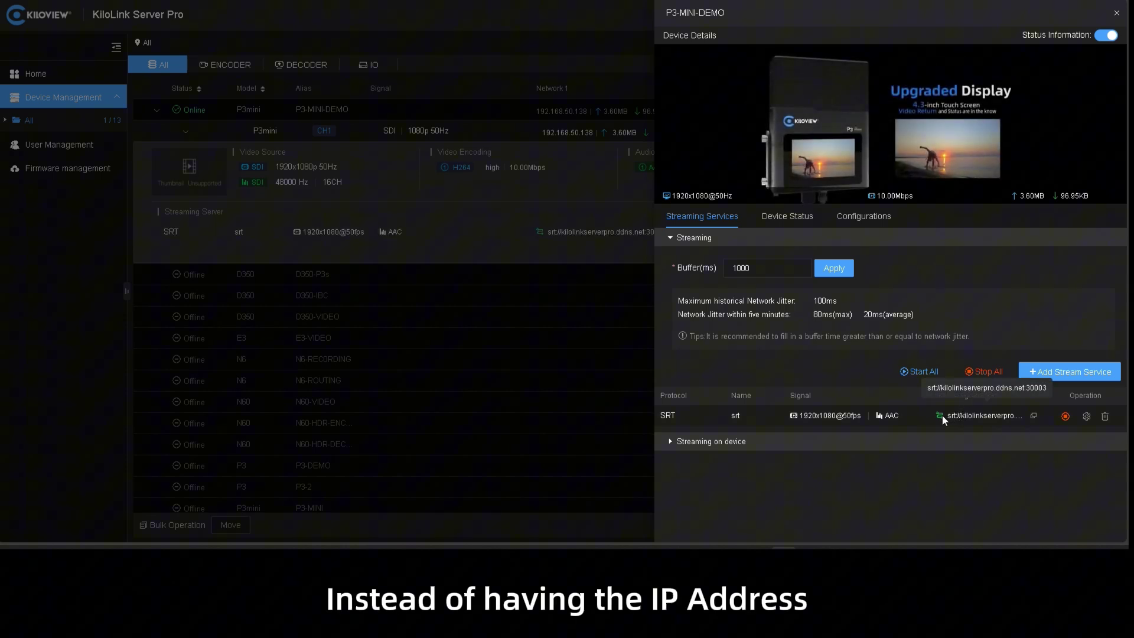
# - Copy the SRT address and play srt://kilolinkserverpro.ddns.net:30003 as a VLC network stream
pyautogui.click(1035, 417)
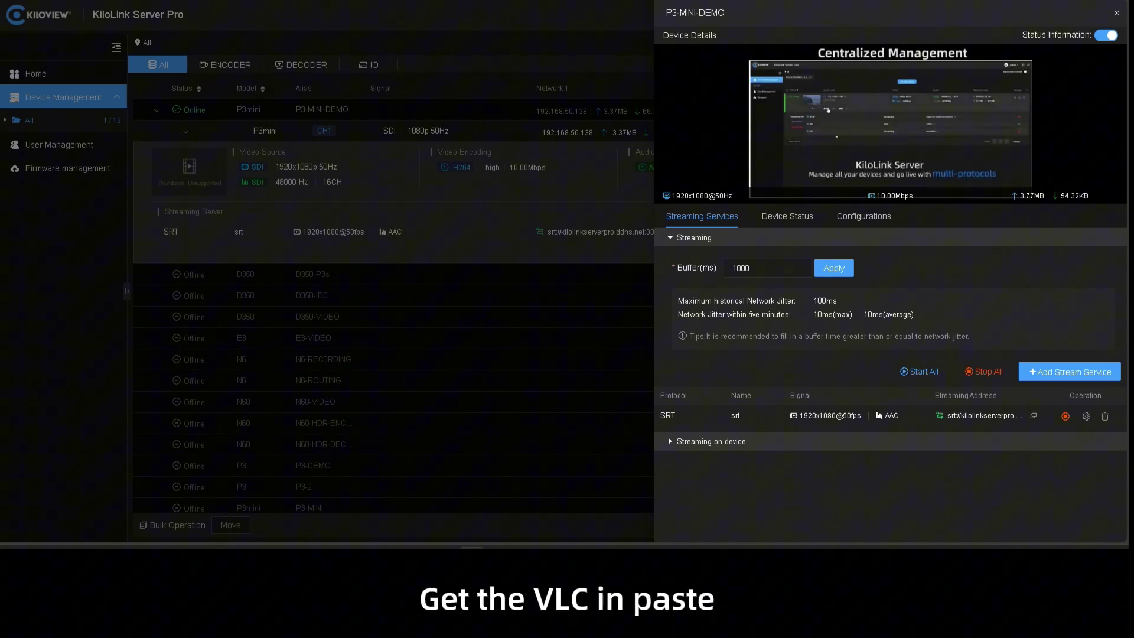
pyautogui.hotkey('ctrl', 'n')
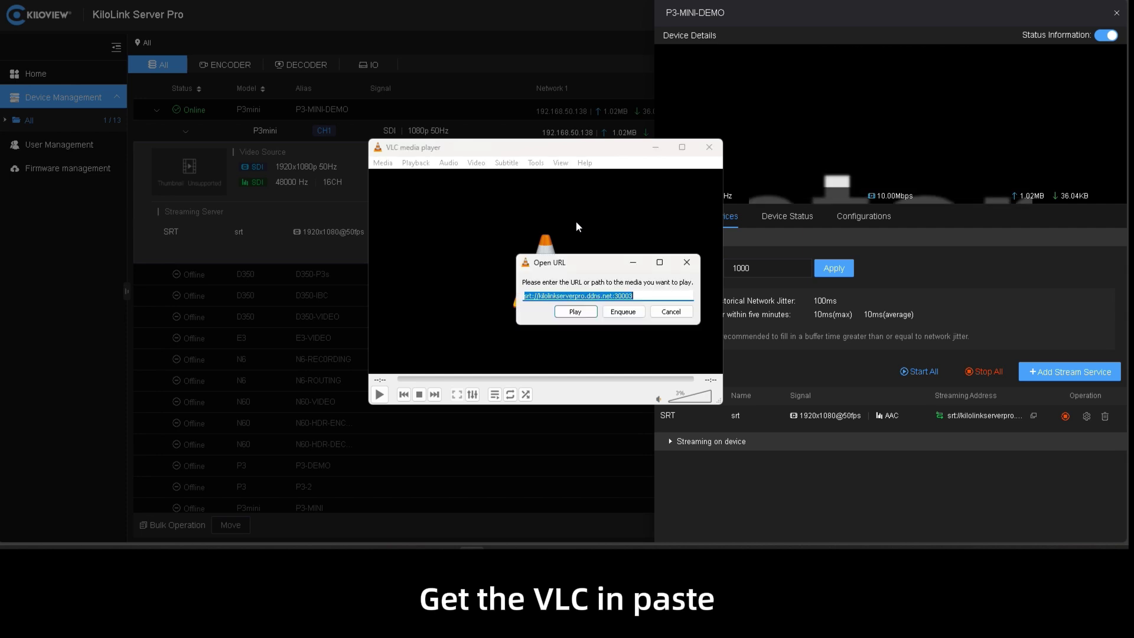
pyautogui.click(572, 314)
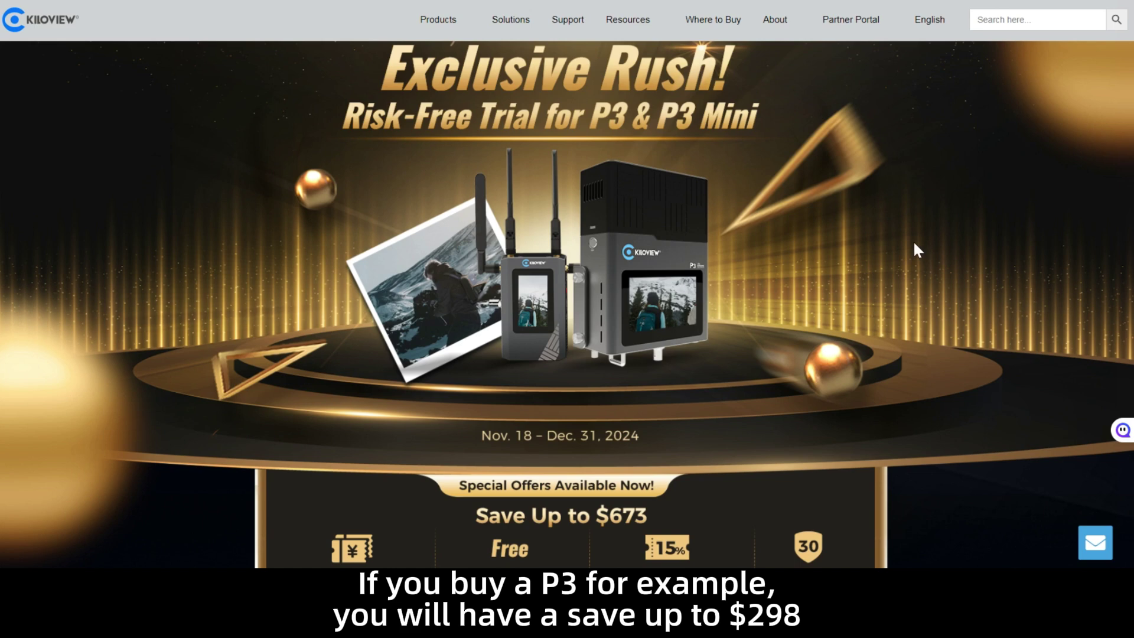
# - Scroll the promotion page to the P3 (save $298, free 4G modems) and P3 Mini ($199) deal cards
pyautogui.scroll(-2, 914, 245)
pyautogui.scroll(1, 914, 244)
pyautogui.scroll(-3, 915, 245)
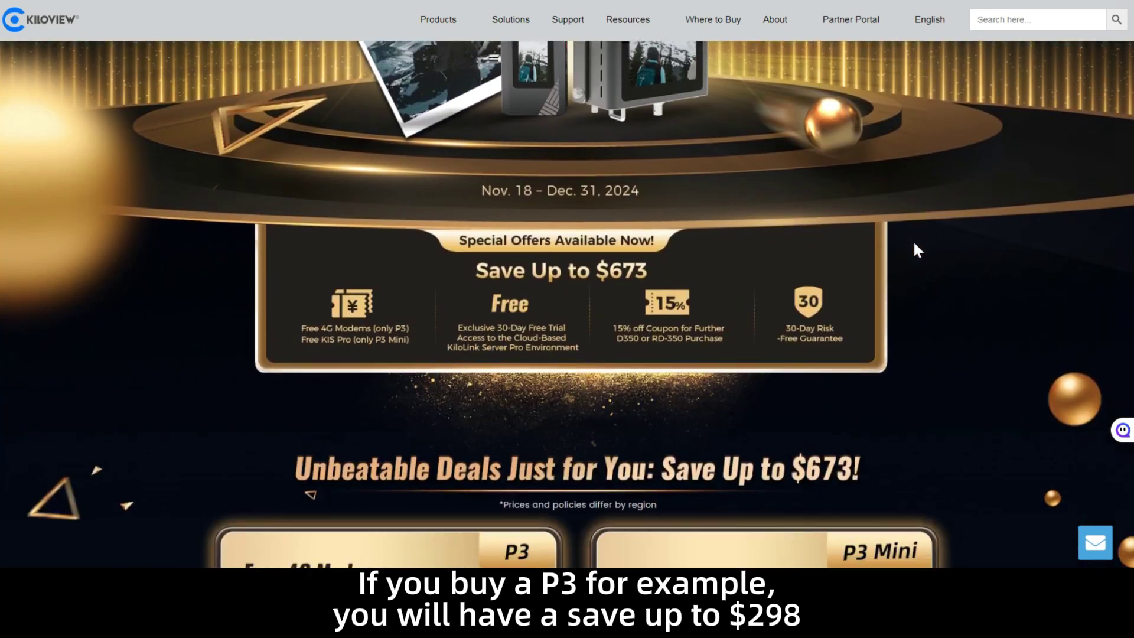
pyautogui.scroll(-3, 914, 244)
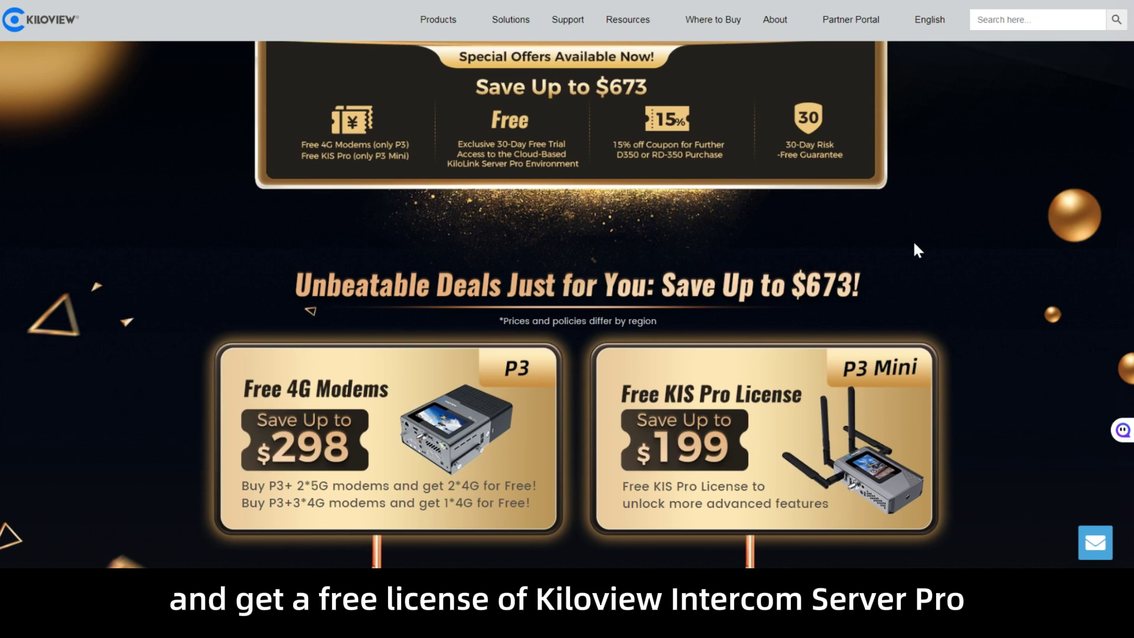
# - Scroll past the 30-day KiloLink Server Pro trial and 15% D350 coupon to the refund guarantee
pyautogui.scroll(-3, 913, 240)
pyautogui.scroll(-4, 914, 243)
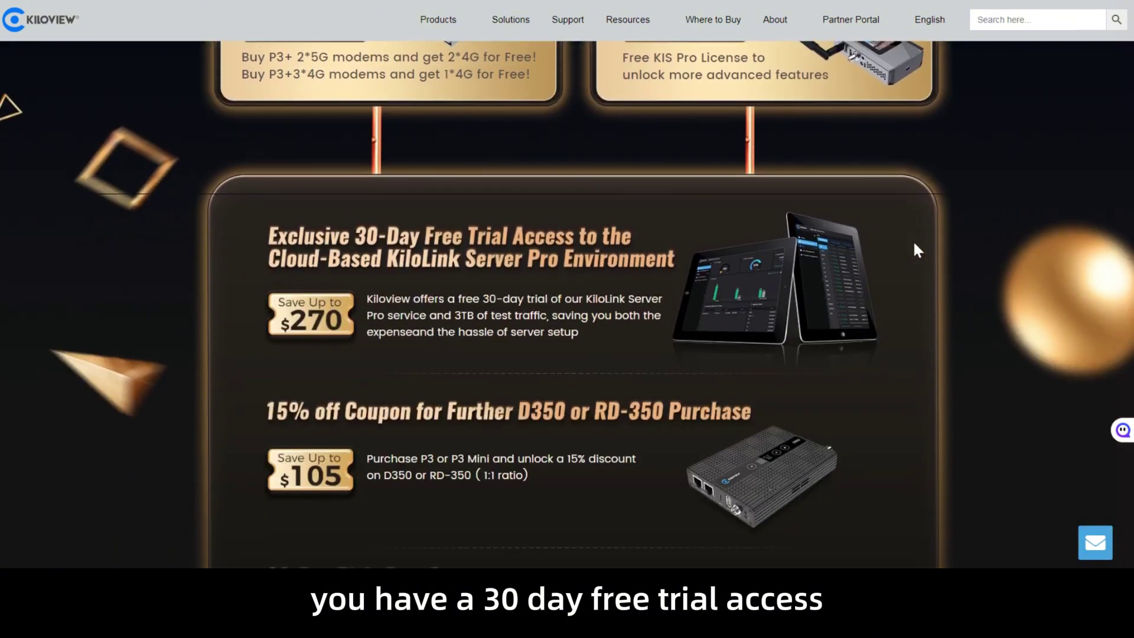
pyautogui.scroll(-1, 912, 240)
pyautogui.scroll(-1, 915, 244)
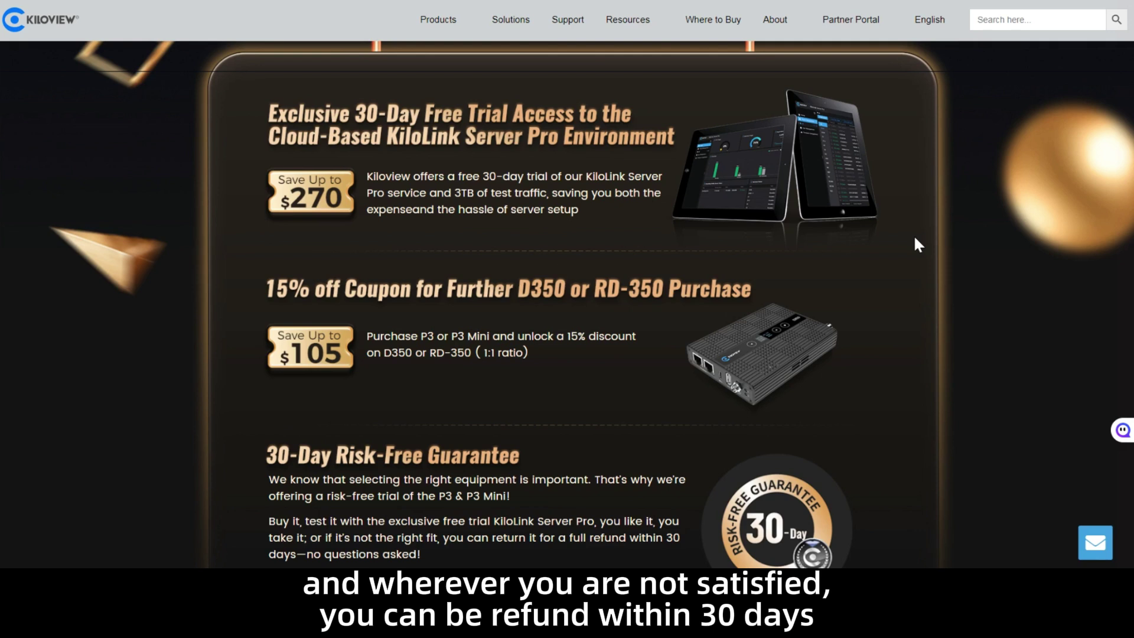
pyautogui.scroll(-3, 914, 241)
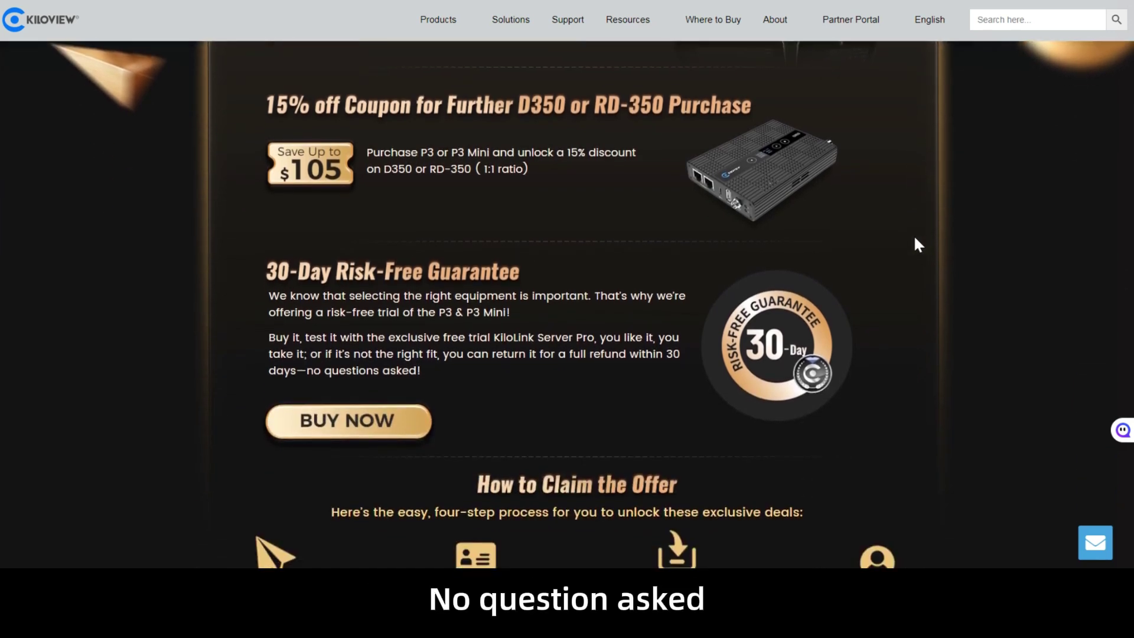